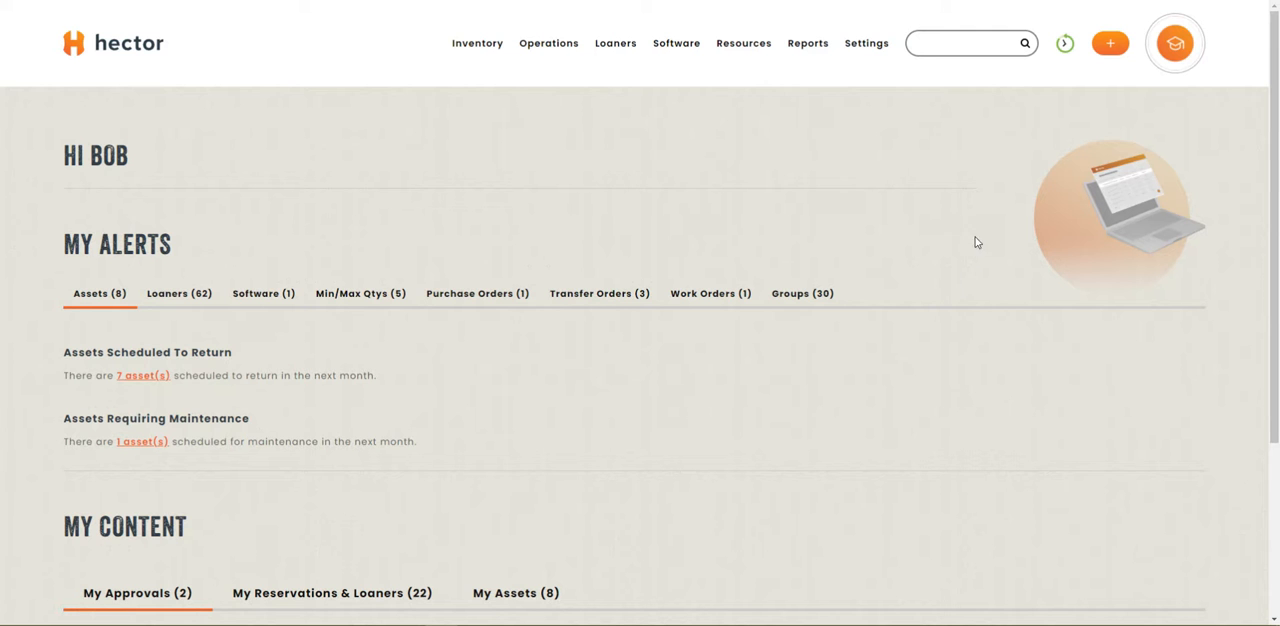
Start a new inventory category named Screws with the code SCRW.
mouse_move(474, 44)
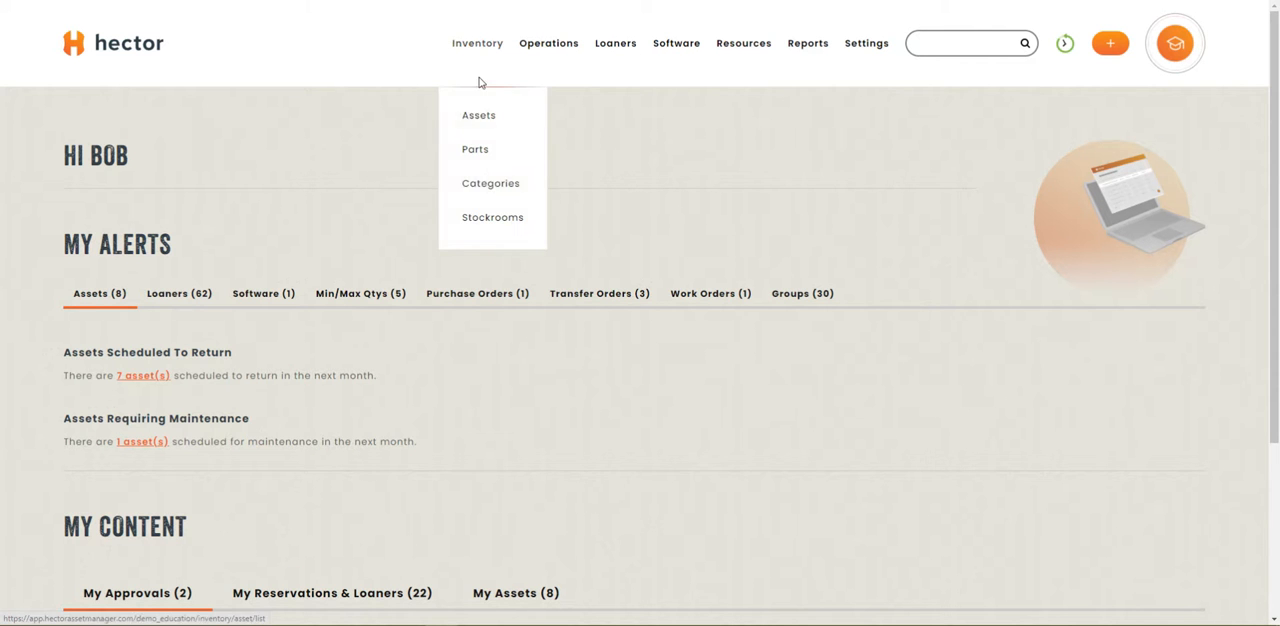
left_click(484, 197)
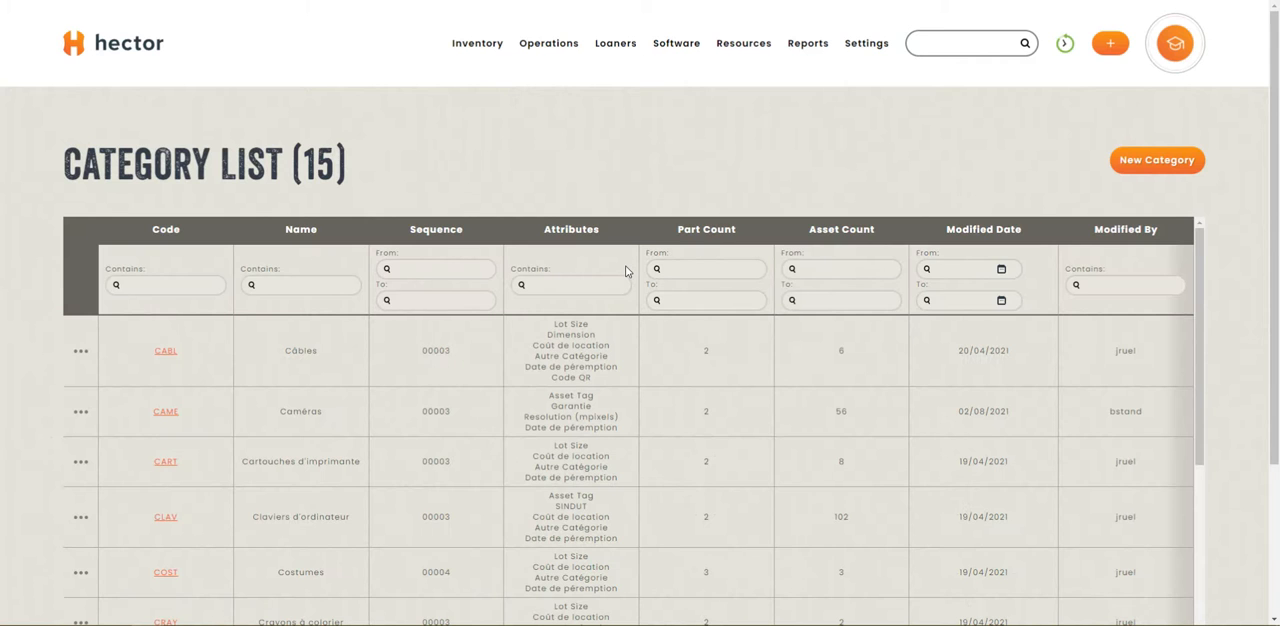
left_click(1157, 170)
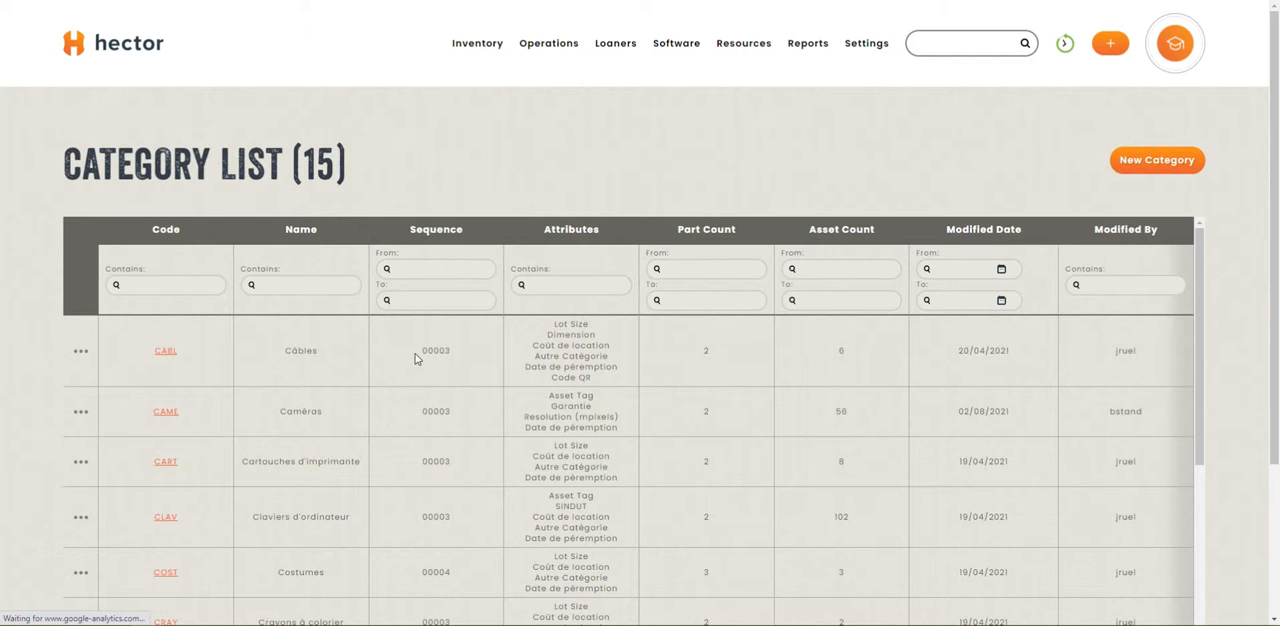
left_click(334, 247)
type("Screws")
key("Tab")
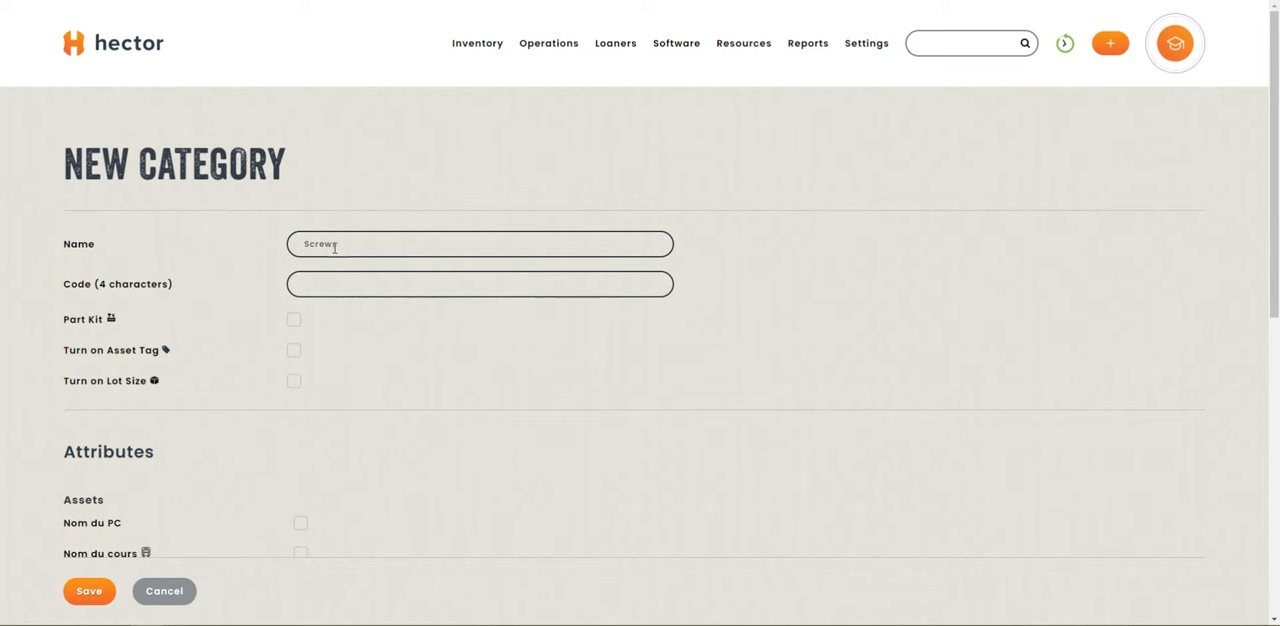
type("SCRW")
key("Tab")
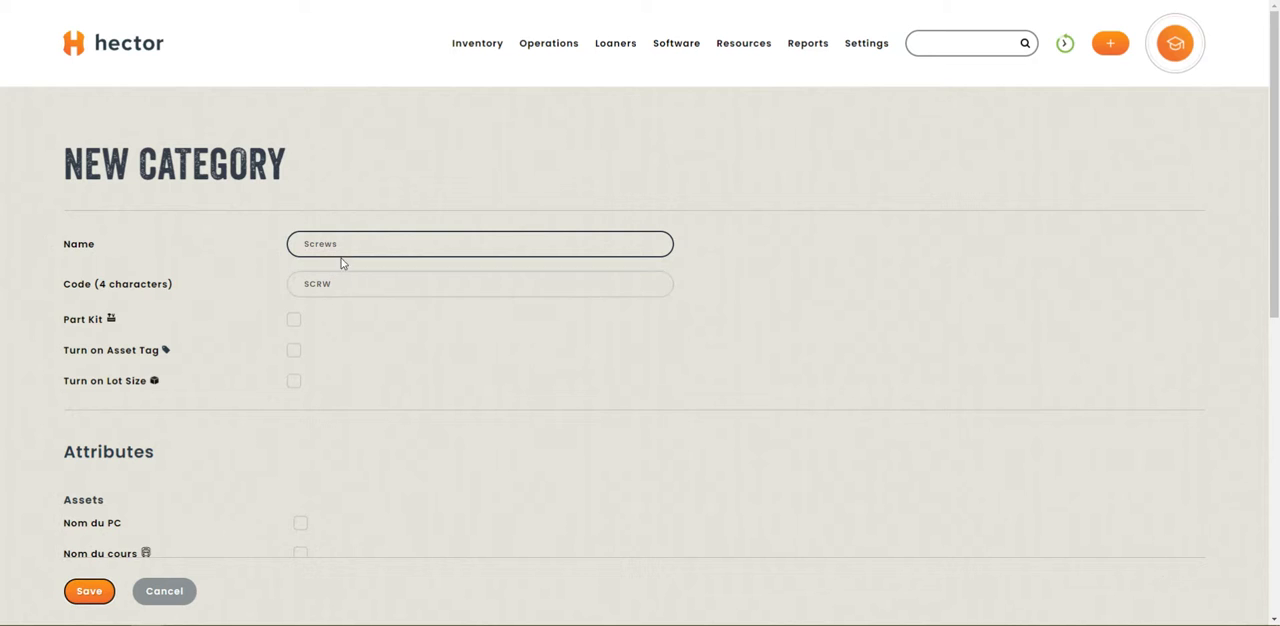
Turn on Lot Size for the Screws category and save it.
left_click(294, 383)
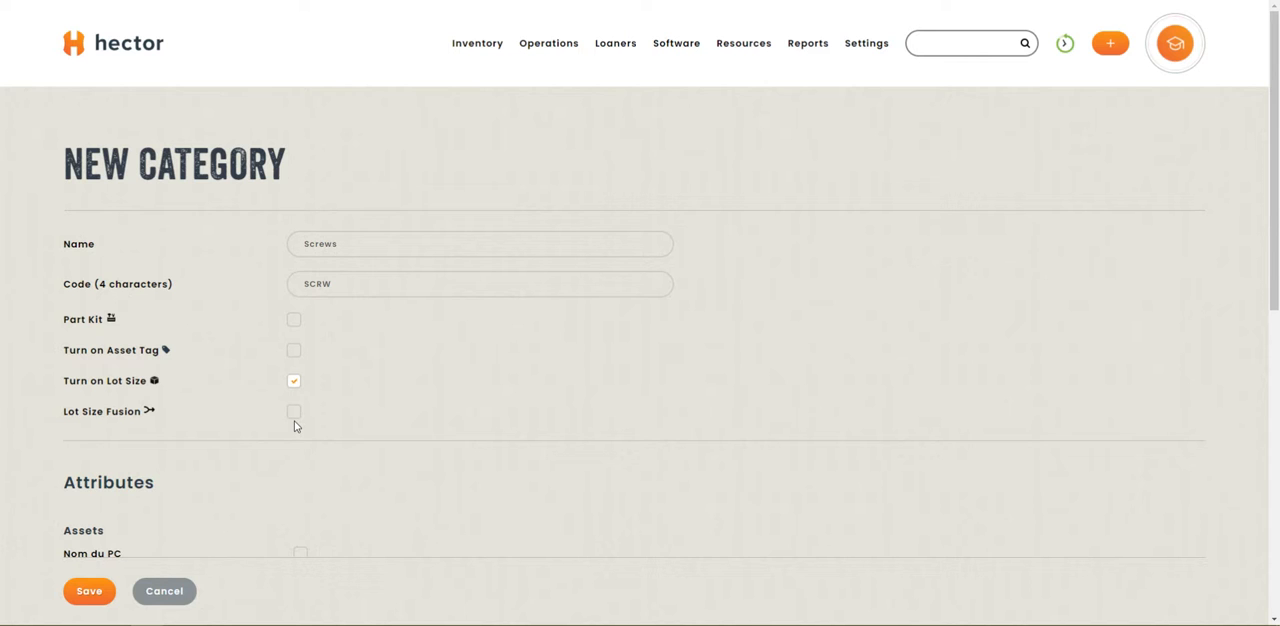
scroll(172, 377, "down", 2)
left_click(89, 591)
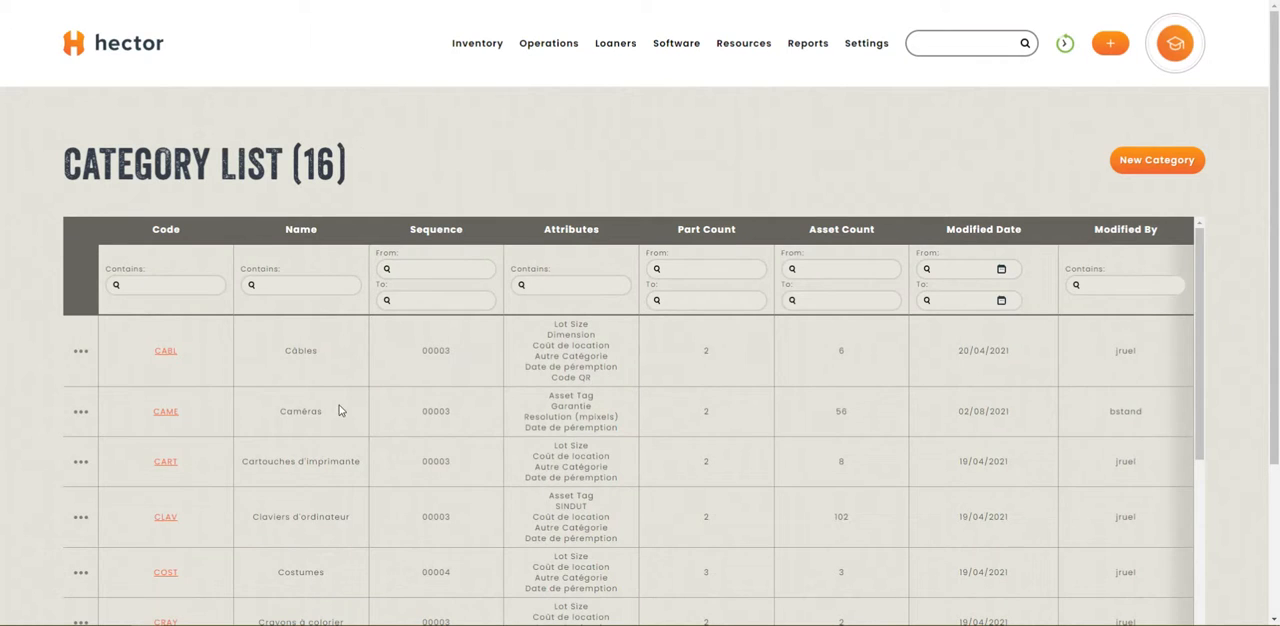
Add a new part to the Screws category and set its default stockroom to Département d'informatique.
scroll(332, 418, "down", 3)
scroll(328, 423, "down", 5)
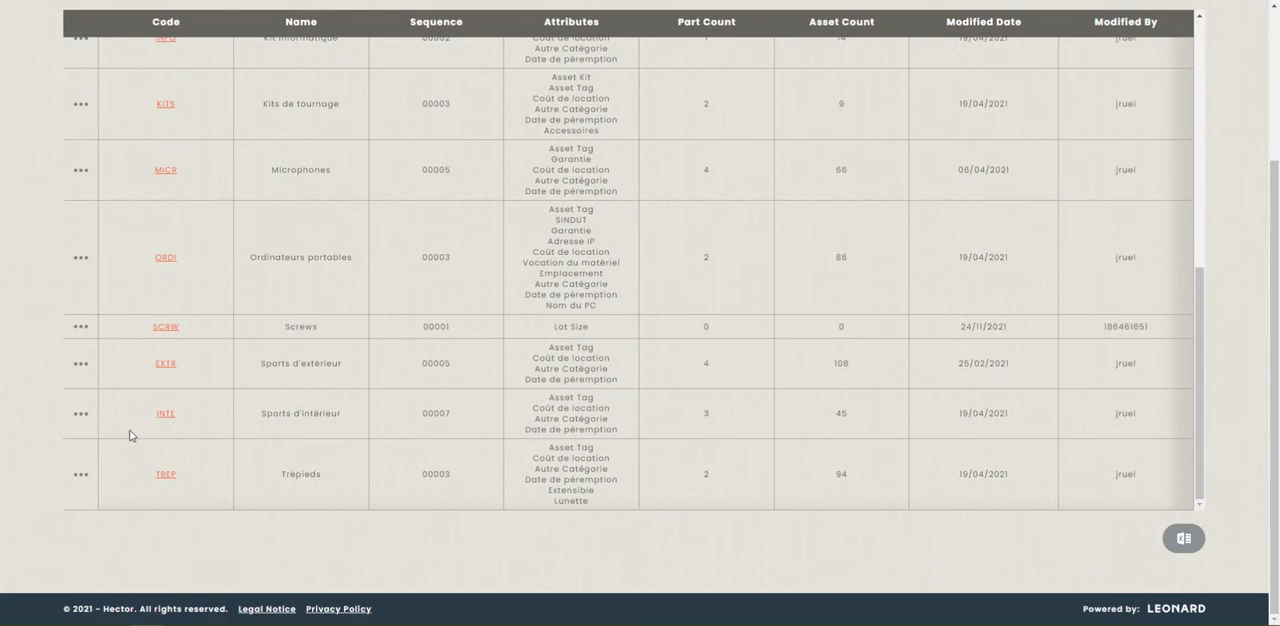
left_click(80, 326)
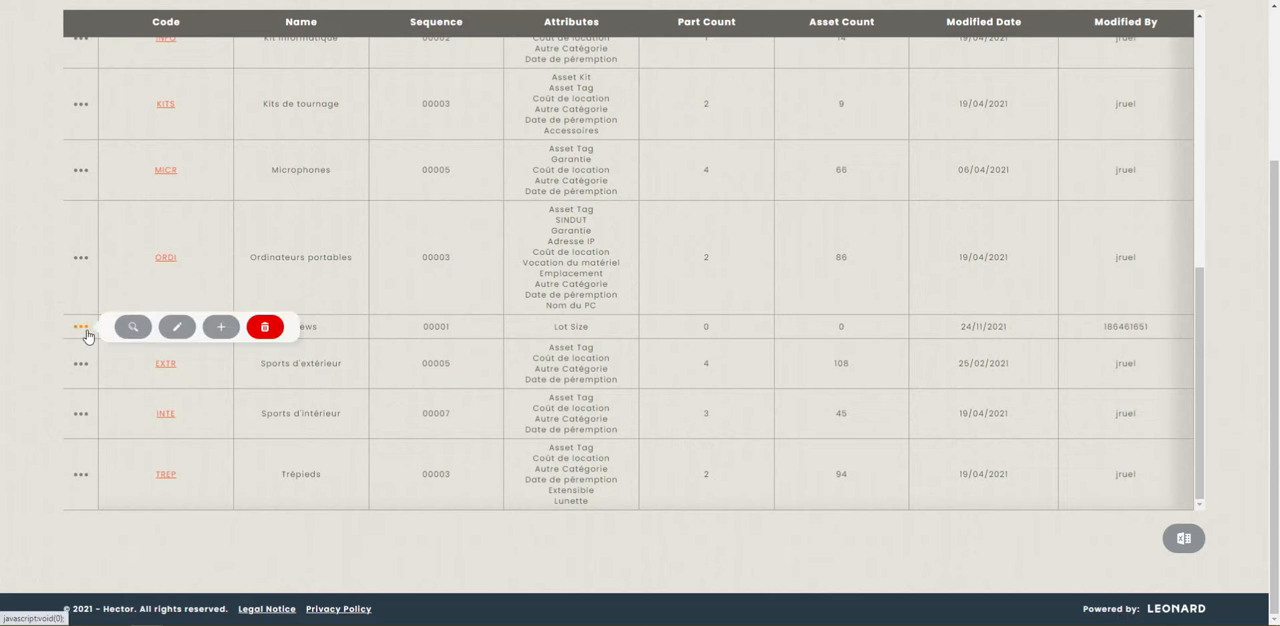
left_click(223, 327)
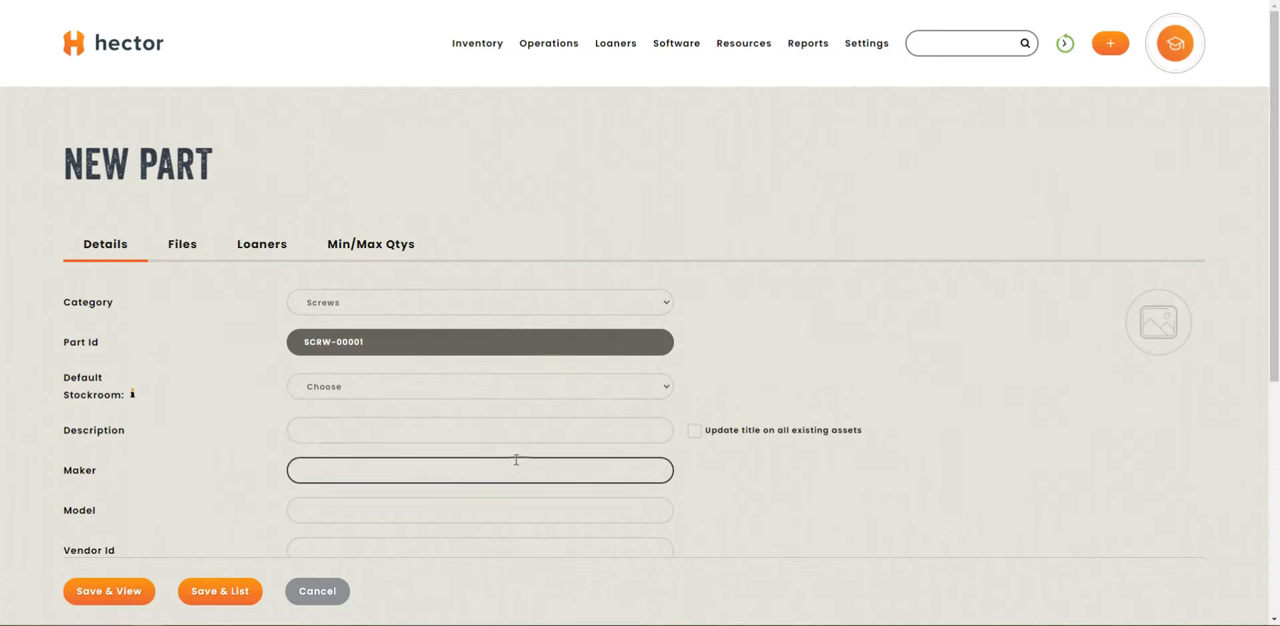
left_click(428, 388)
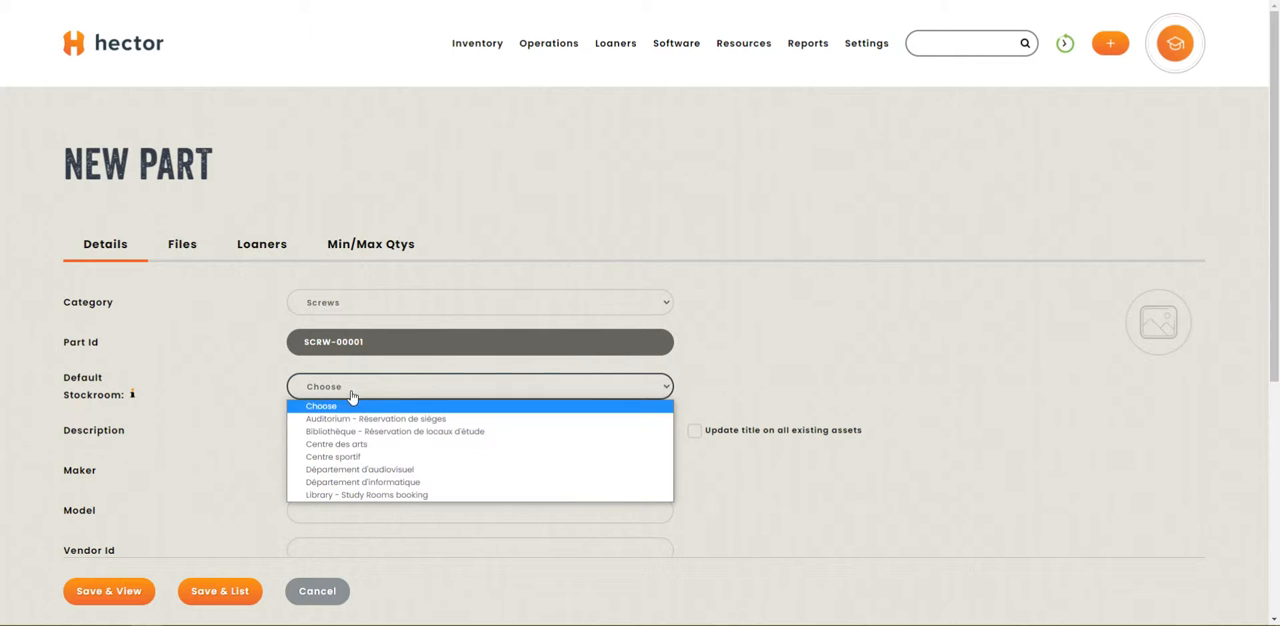
left_click(468, 482)
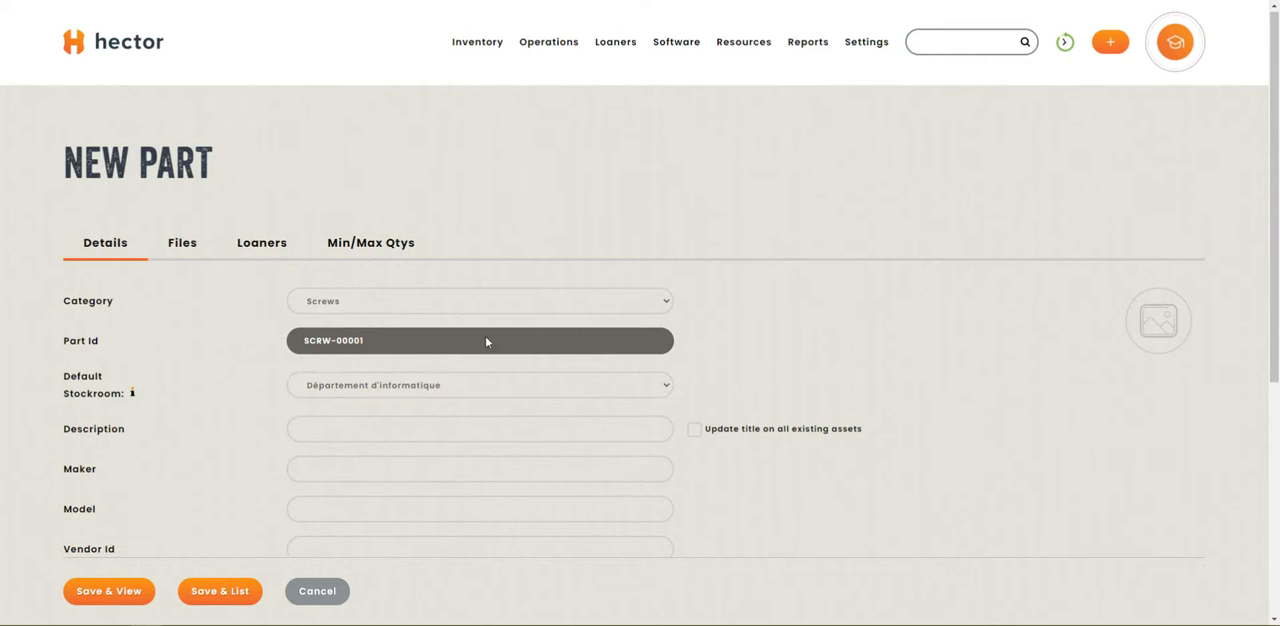
Enter "Gold screw 2 inches 0.4 inches diameter" as the part's description.
scroll(392, 407, "down", 2)
left_click(354, 334)
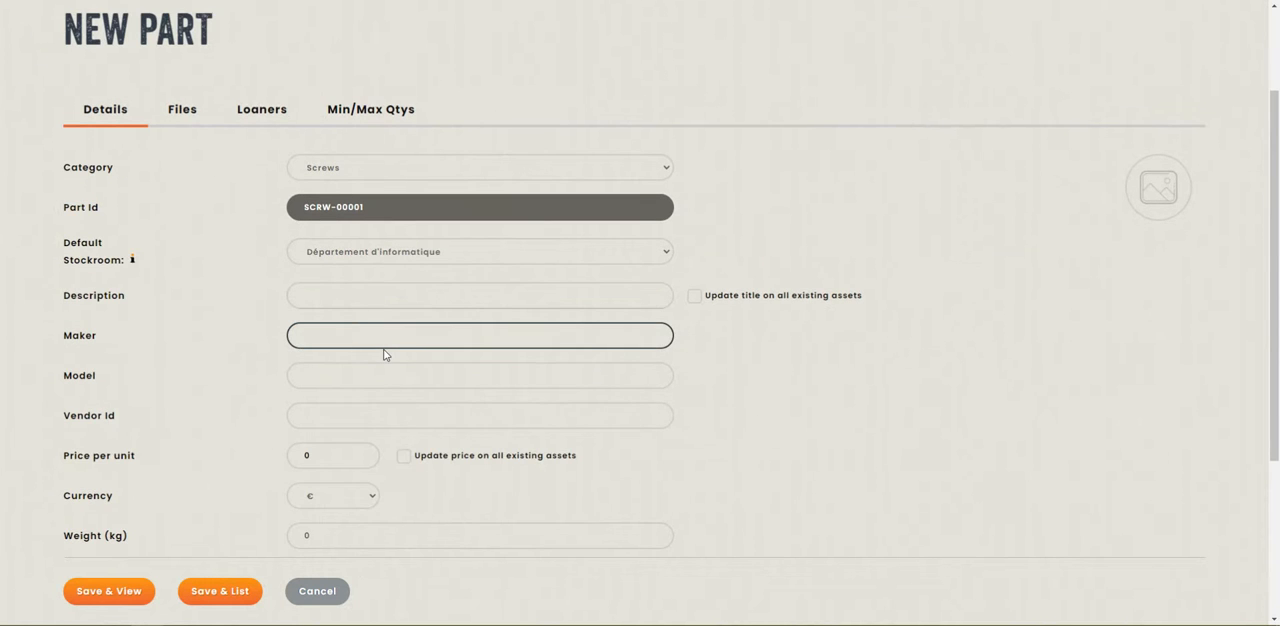
key("shift+Tab")
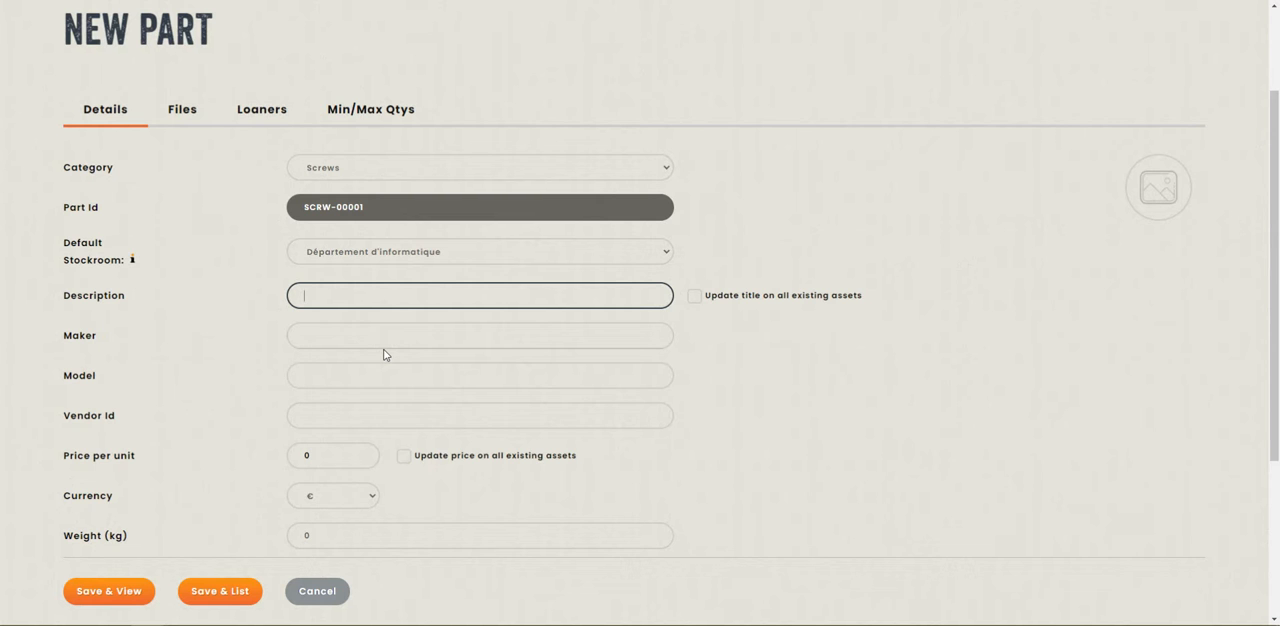
type("Gold screw 2 inches 0.4 inches diameter")
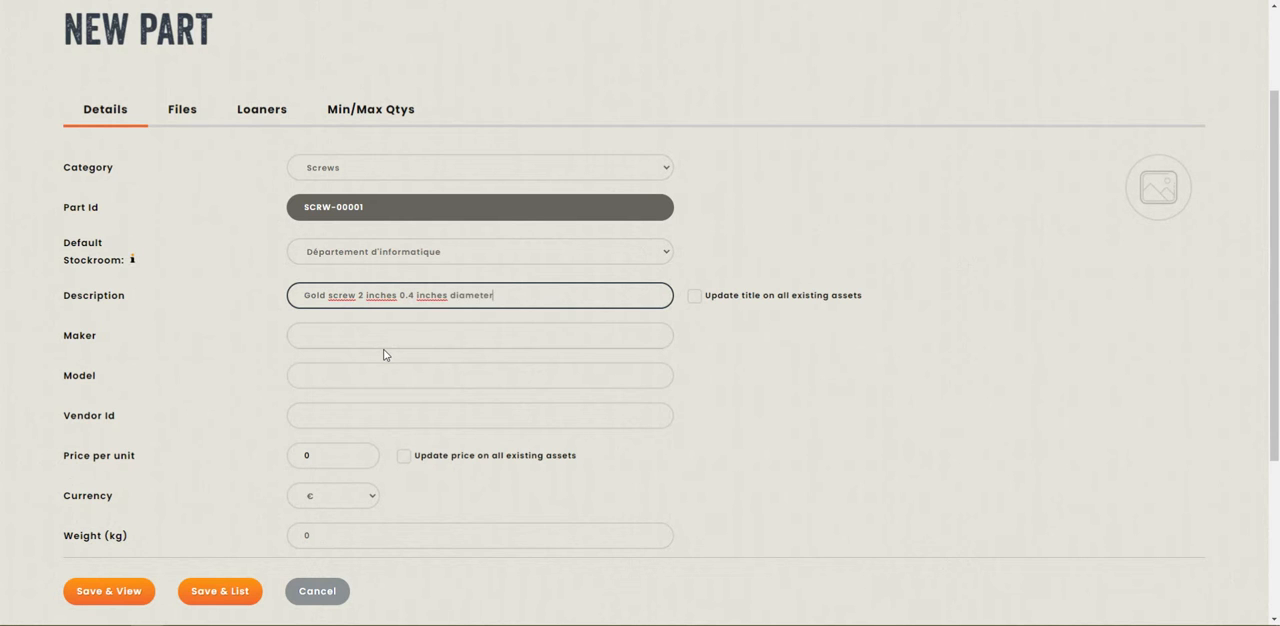
Set the part's price per unit to 10, keep the currency in €, and save the part to view its card.
scroll(171, 246, "down", 3)
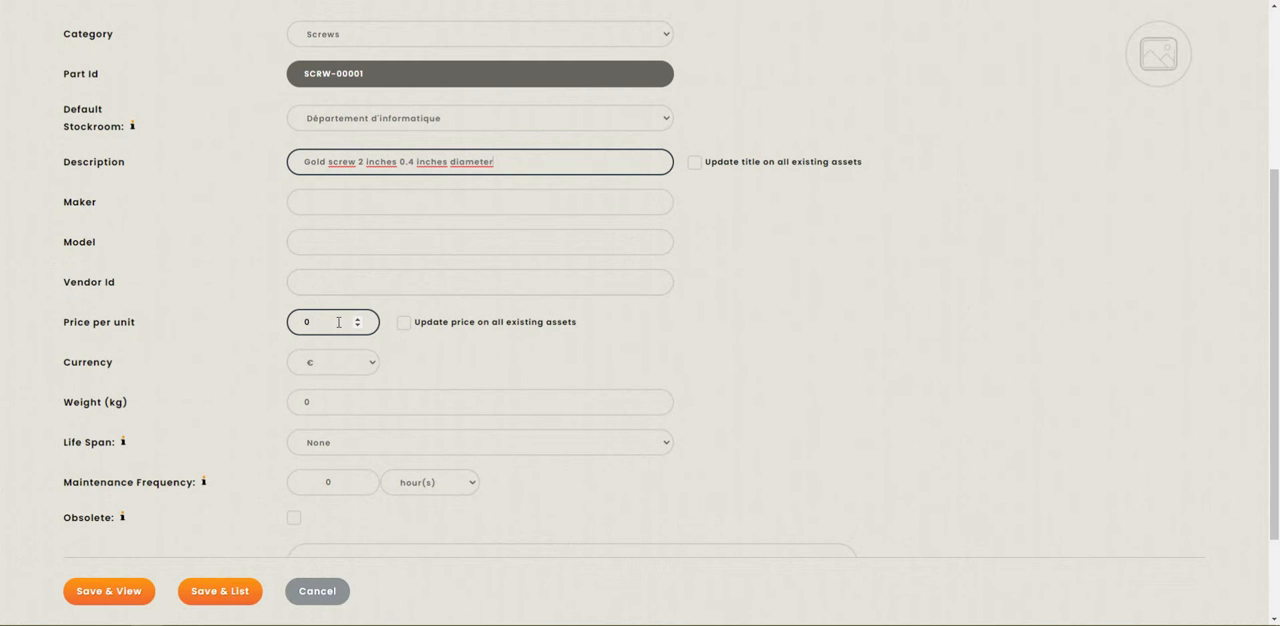
double_click(332, 322)
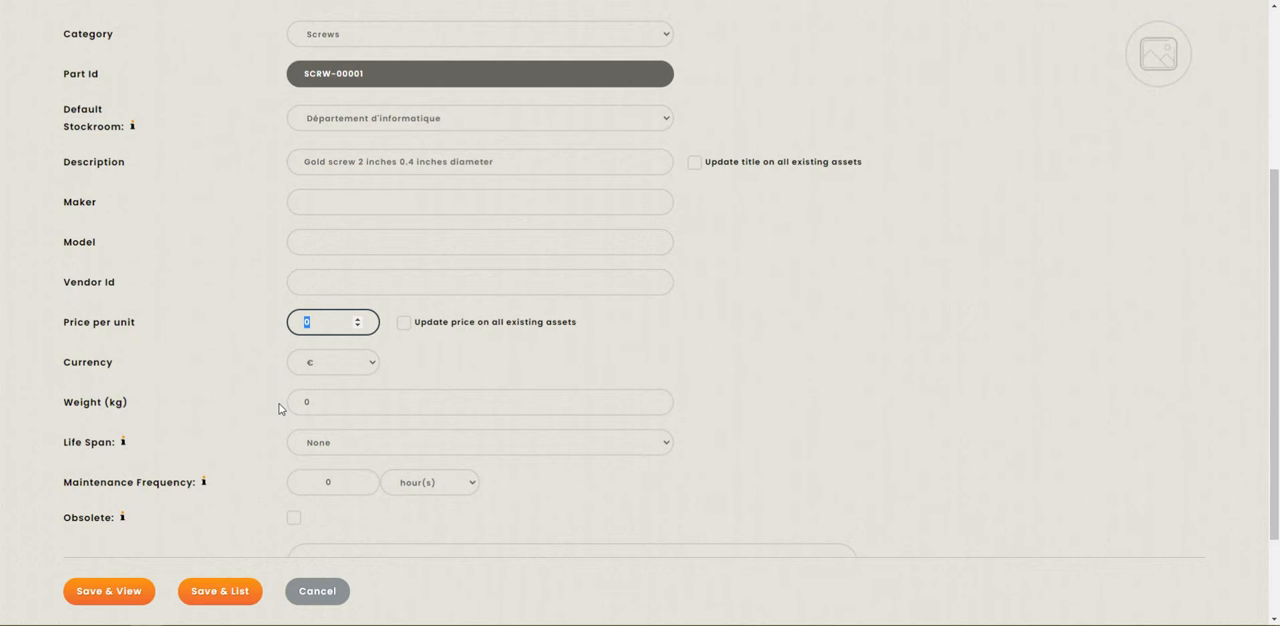
type("10")
left_click(362, 368)
left_click(547, 363)
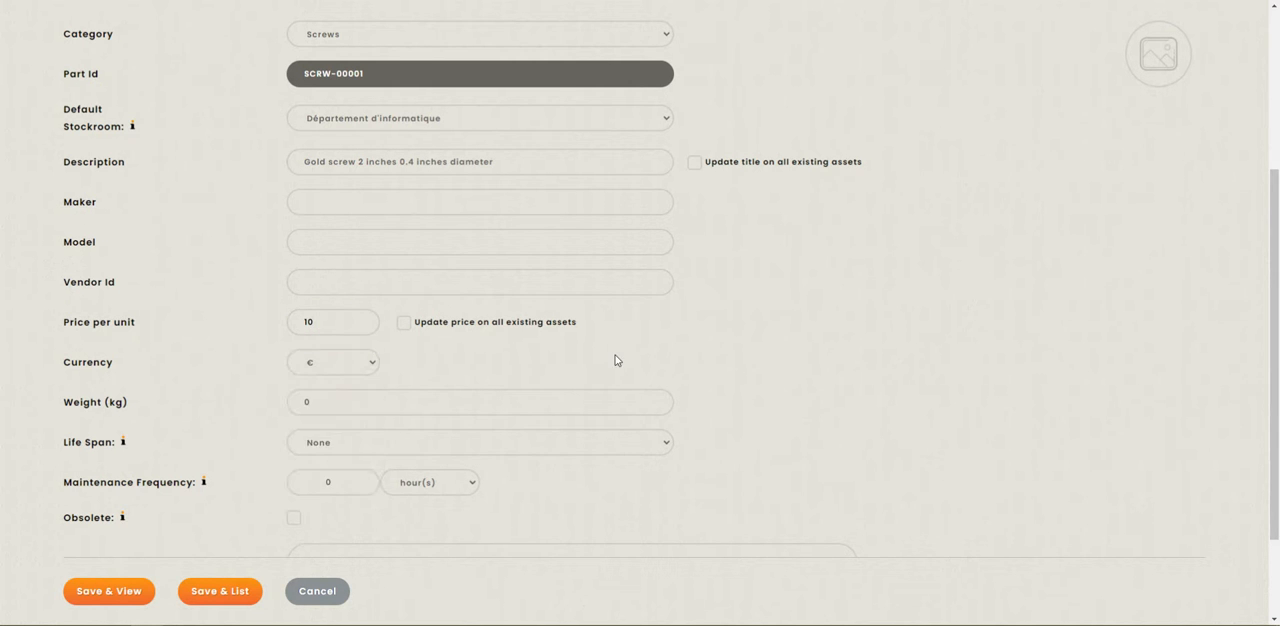
scroll(600, 360, "down", 2)
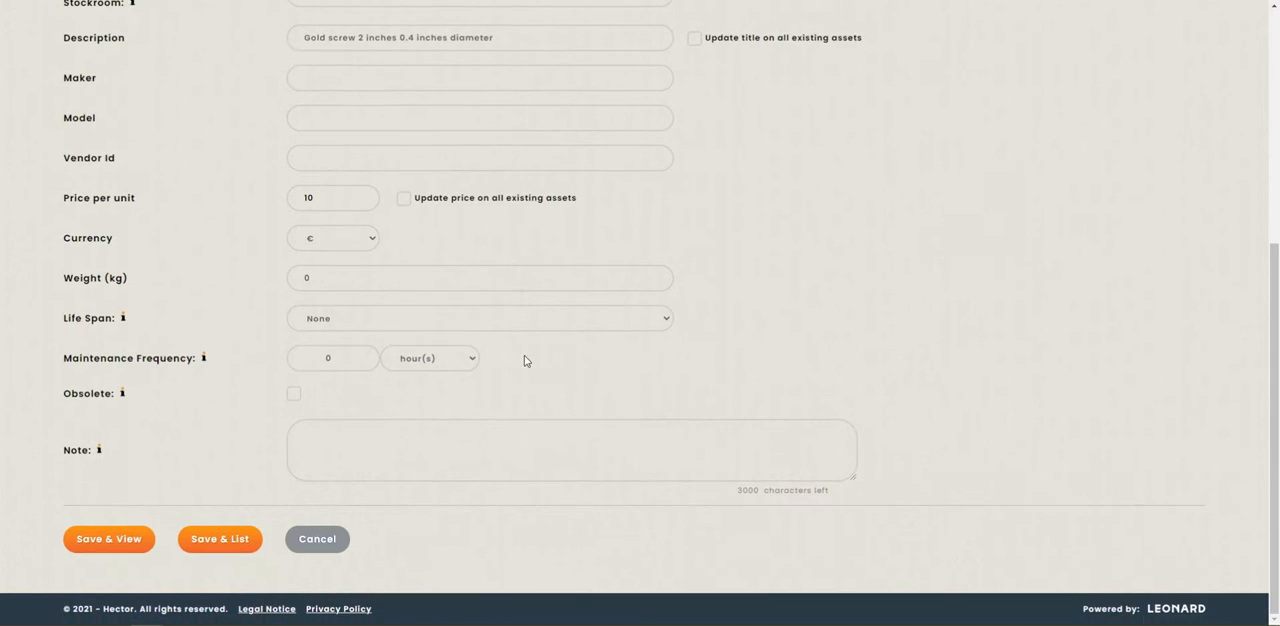
left_click(145, 545)
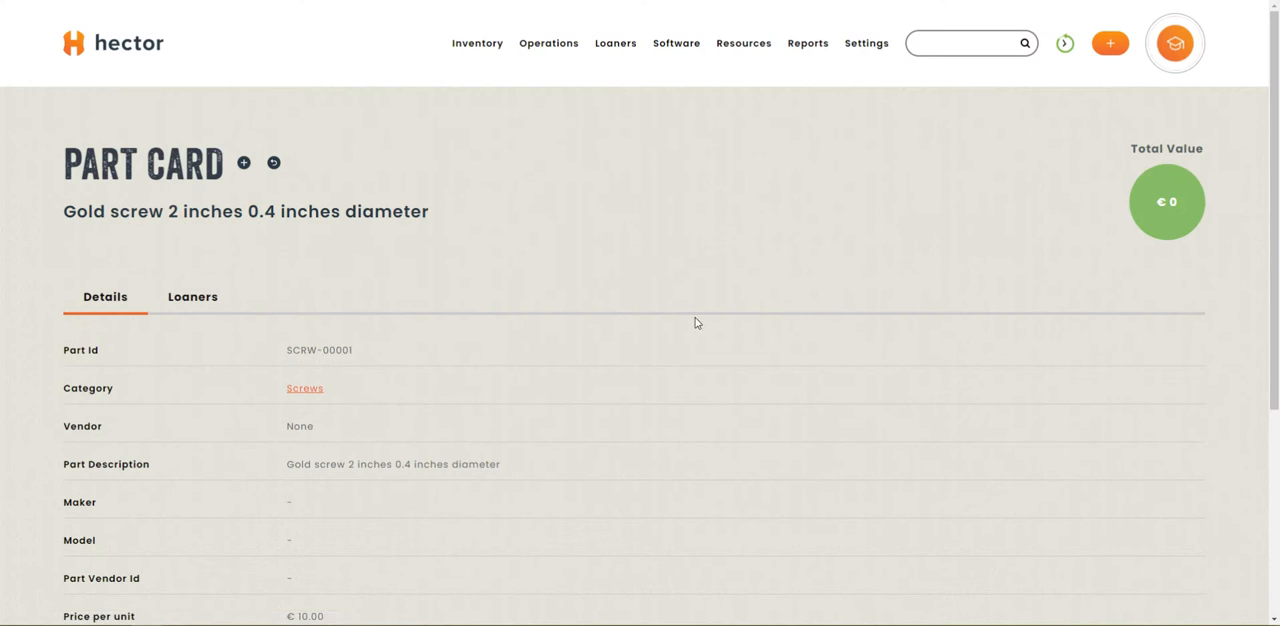
Start a new asset from the gold screw part and set its lot size to 250.
left_click(243, 162)
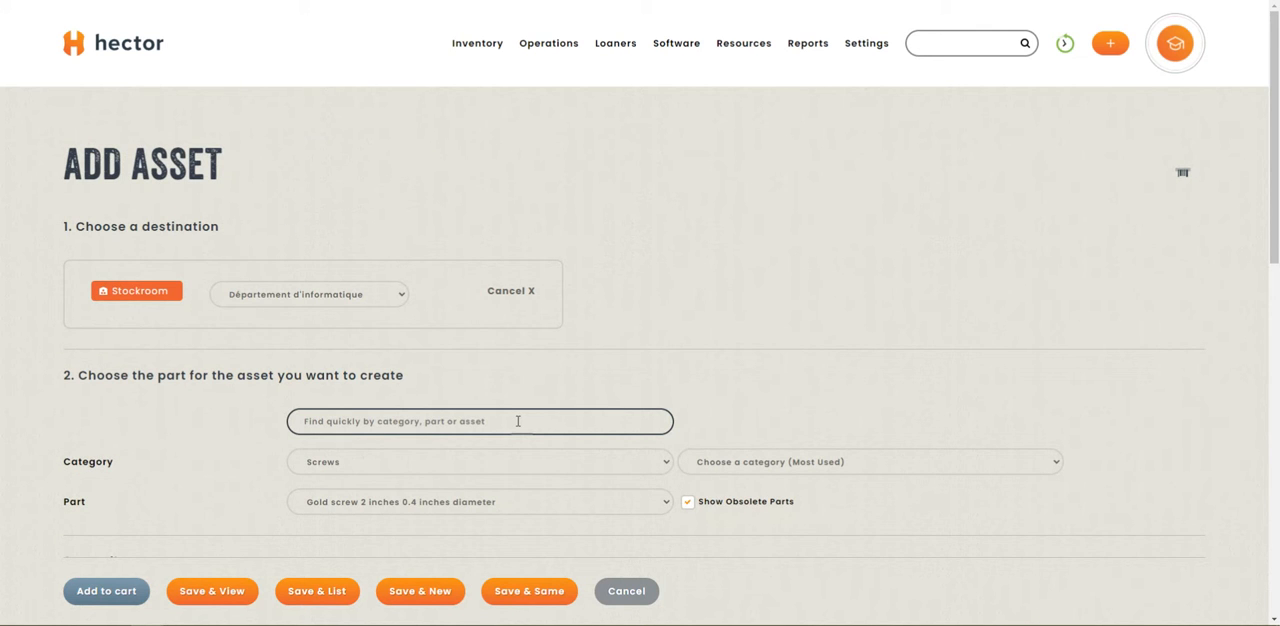
scroll(518, 421, "down", 4)
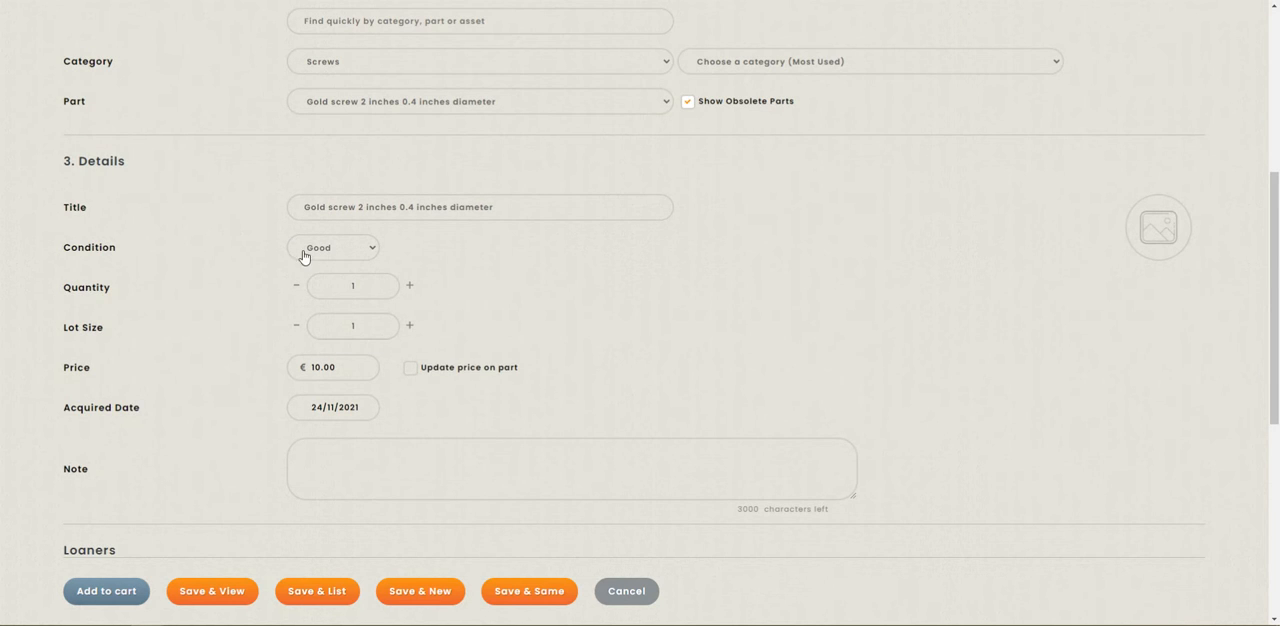
left_click(361, 373)
double_click(362, 327)
type("250")
left_click(694, 306)
Save the gold screw asset and view its details, including the quantity, on the asset card.
scroll(676, 319, "down", 4)
scroll(228, 555, "down", 1)
left_click(198, 593)
scroll(647, 250, "up", 6)
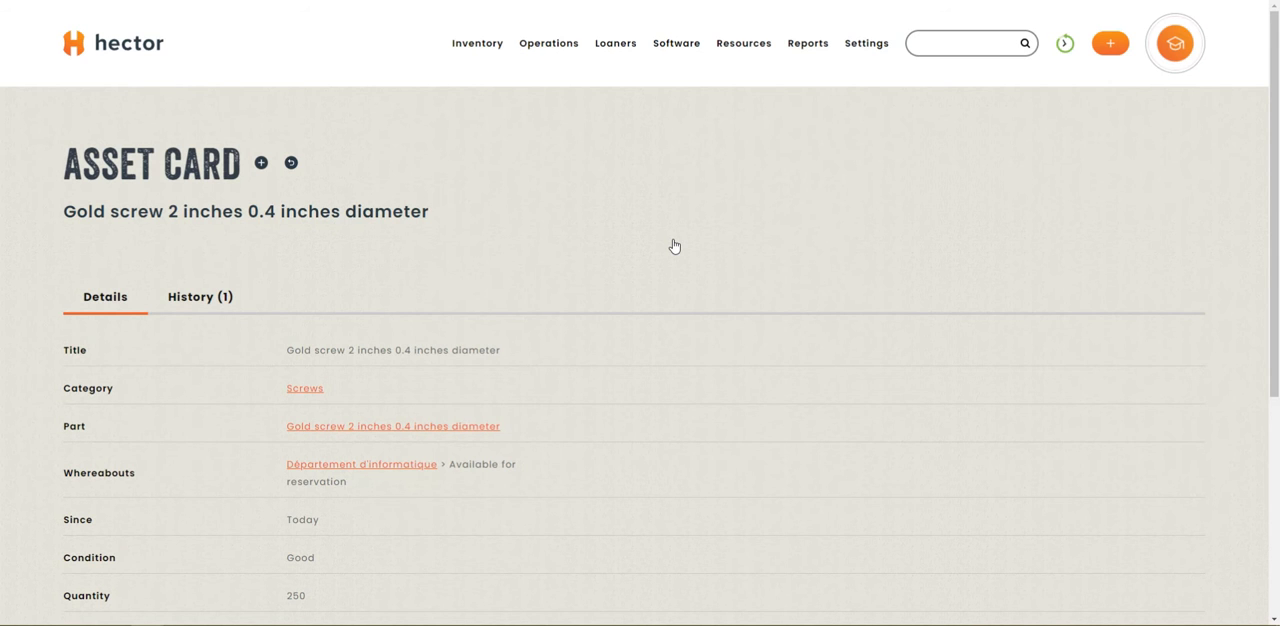
scroll(674, 245, "down", 2)
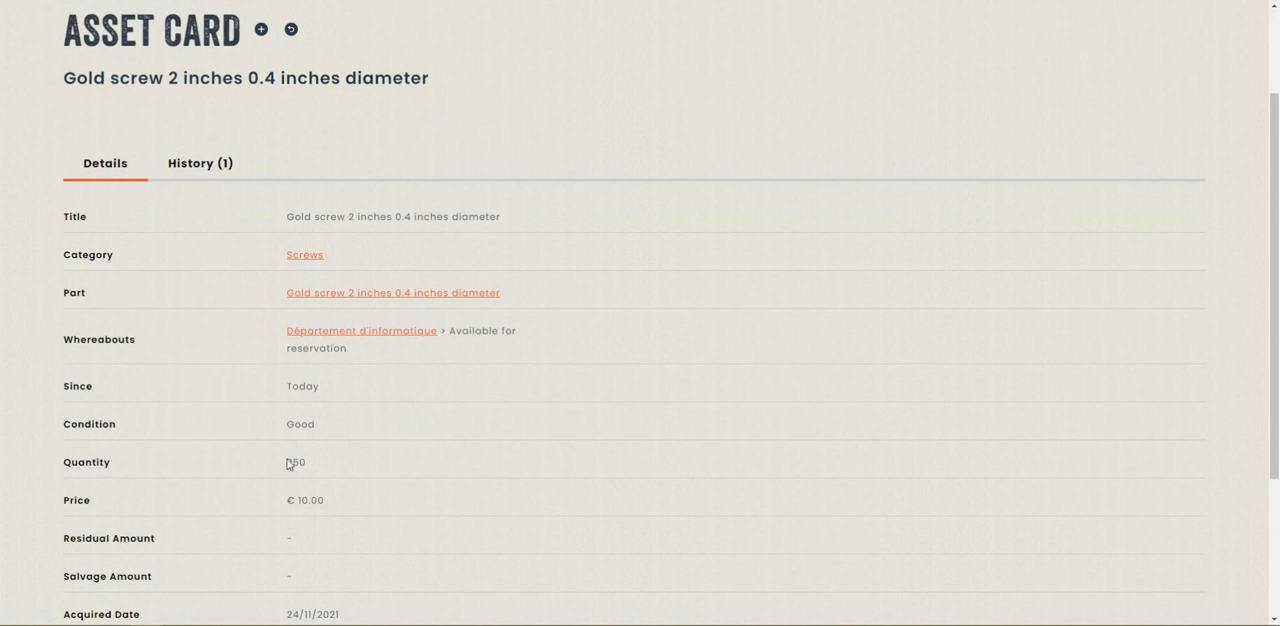